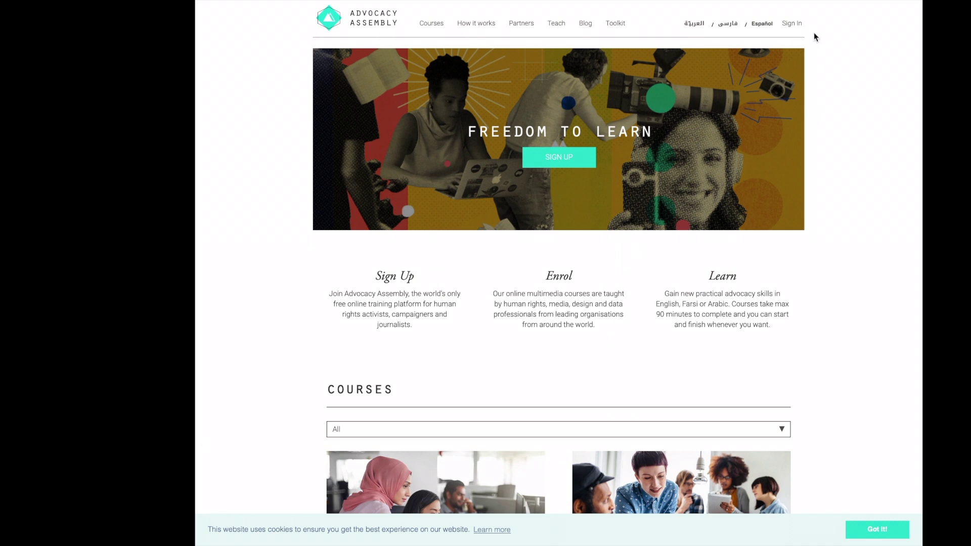
- Open the Advocacy Assembly sign-up form and enter the account's email address
left_click(799, 28)
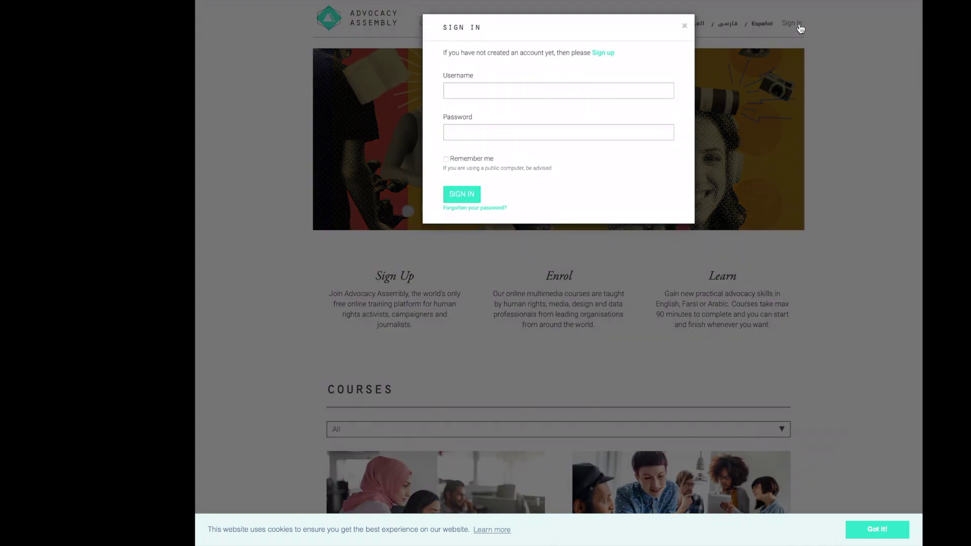
left_click(604, 53)
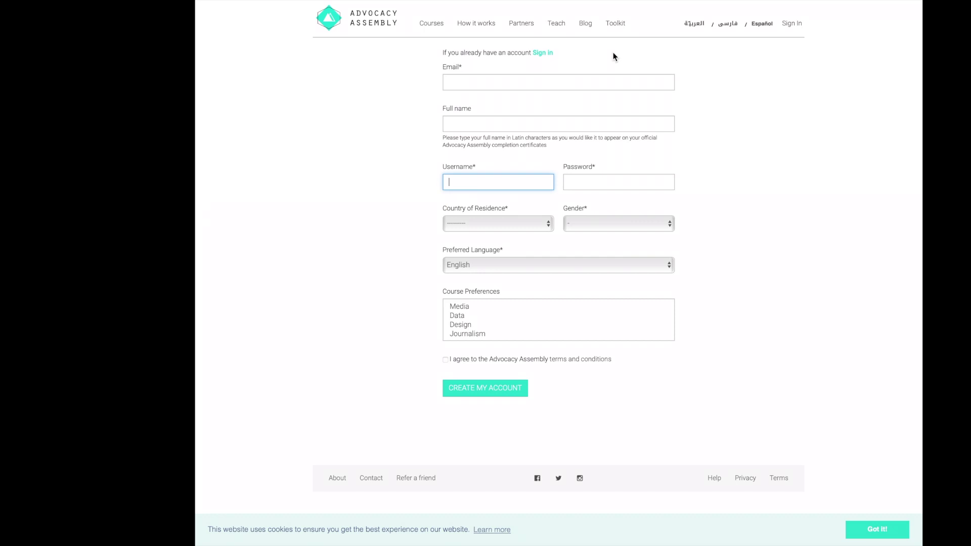
left_click(548, 83)
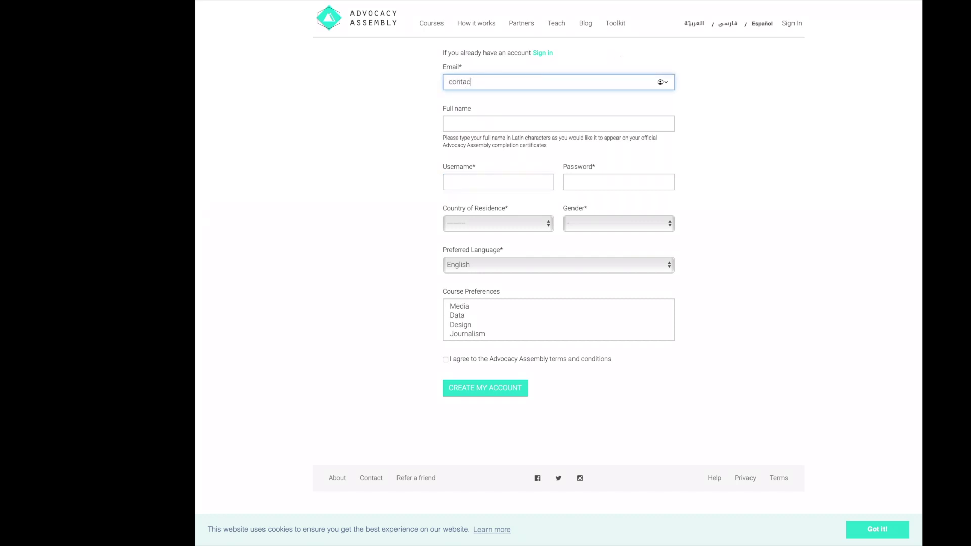
- Fill in the full name, username and password fields for the new account
left_click(527, 116)
type("Jane Doe")
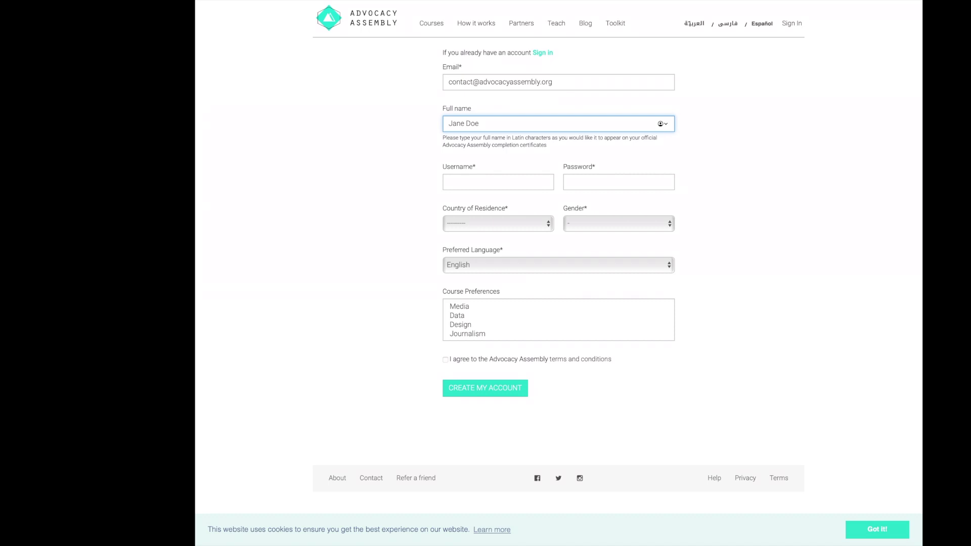
left_click(473, 184)
type("Jane")
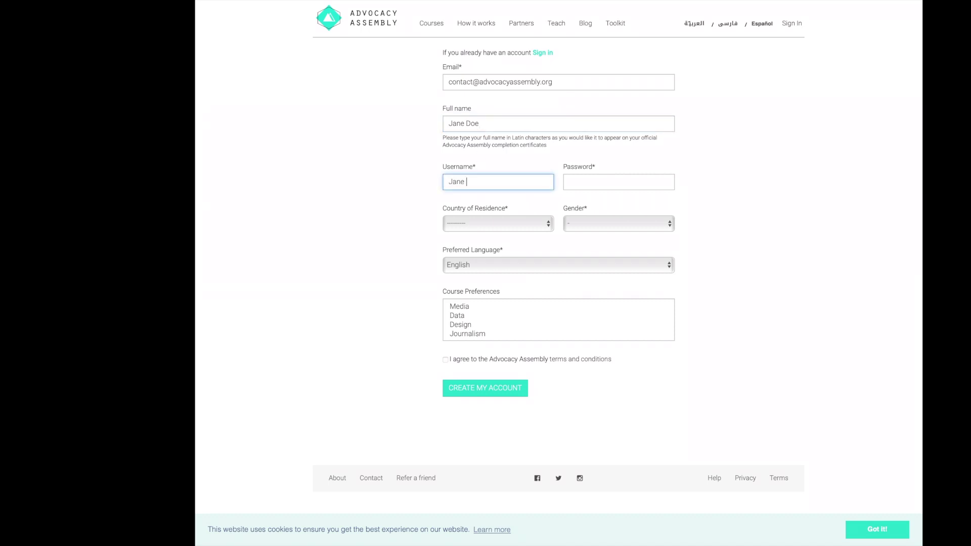
type("doe")
left_click(587, 186)
type("•••••")
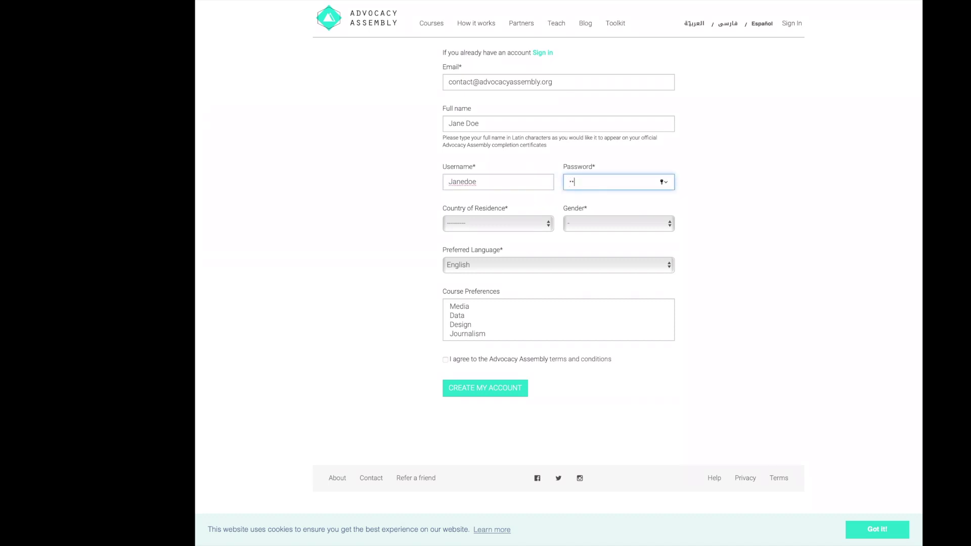
type("••••••")
- Set Country of Residence to United Kingdom and Gender to Female
left_click(534, 224)
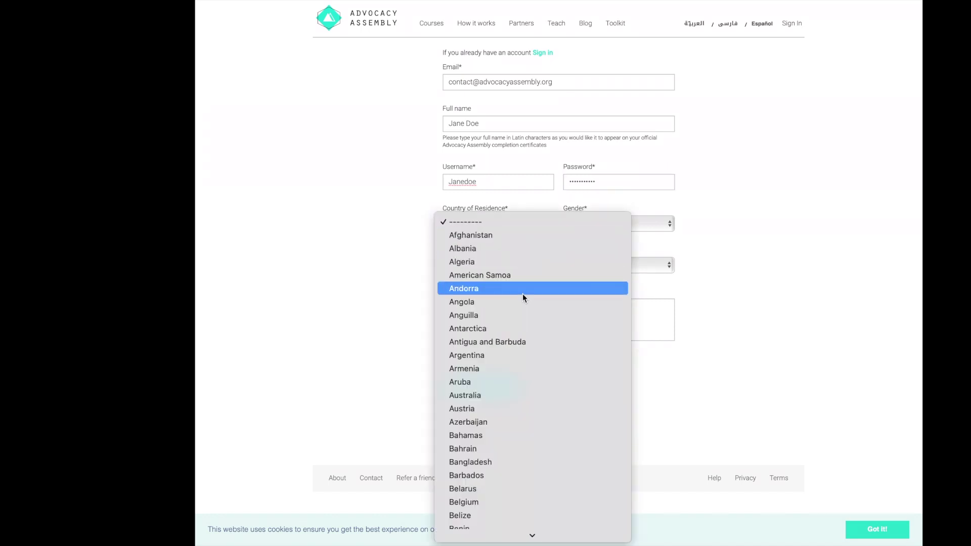
key("u")
scroll(487, 523, "down", 5)
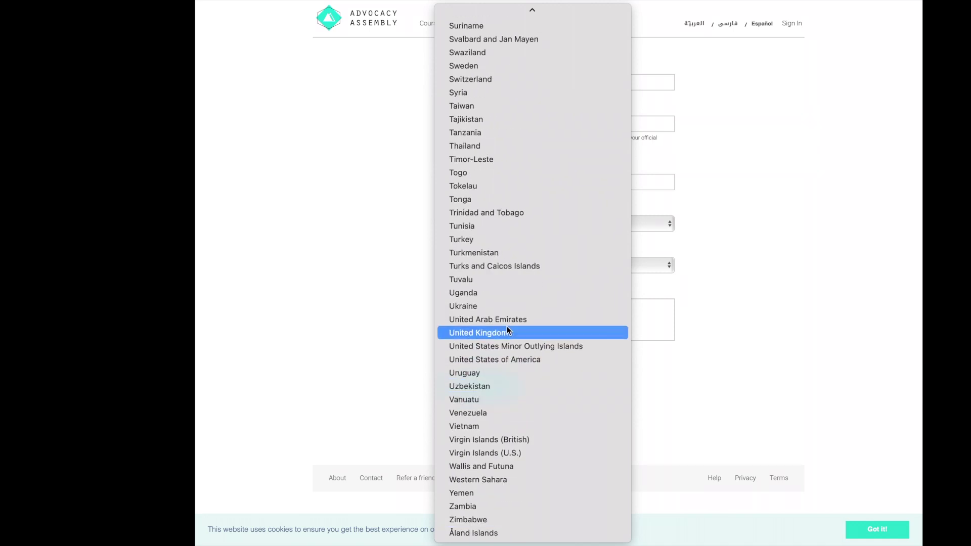
left_click(507, 326)
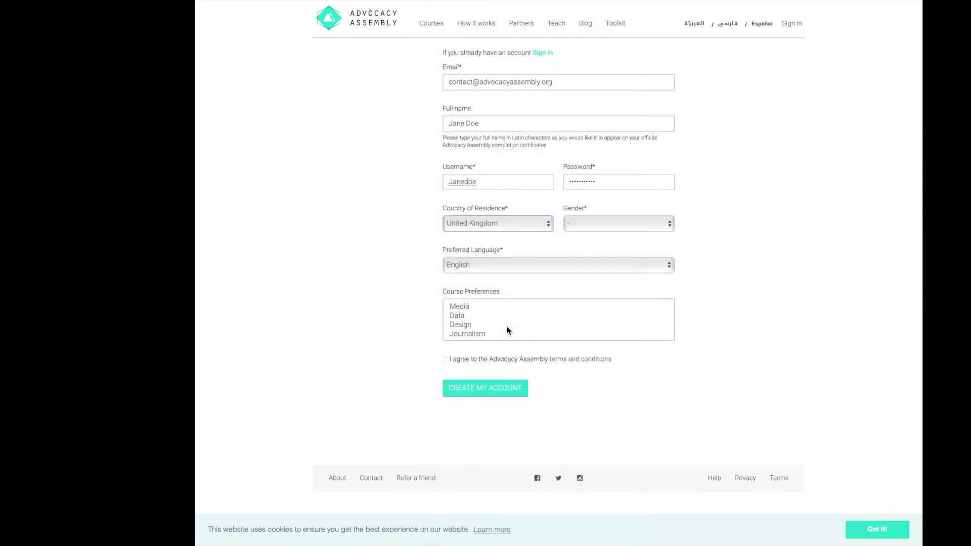
left_click(609, 219)
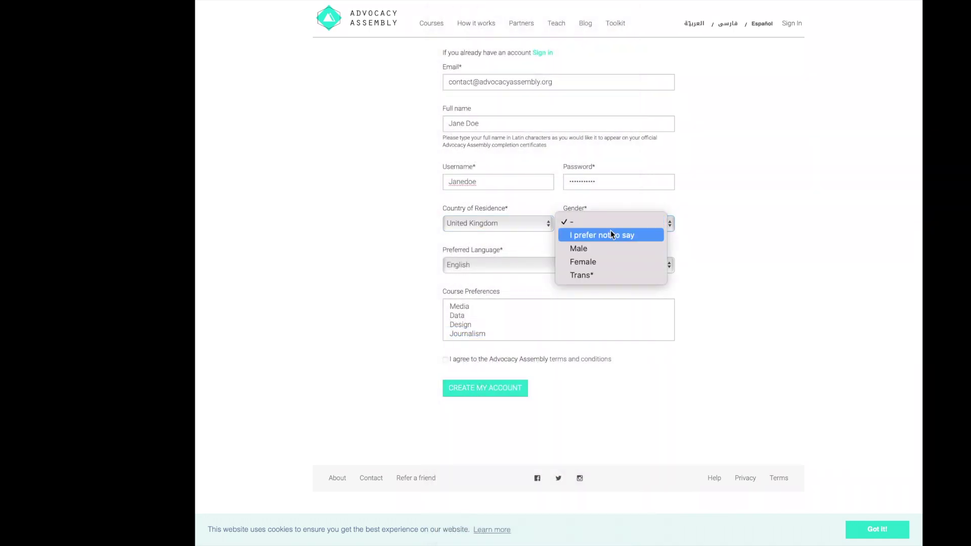
left_click(612, 261)
- Keep English as language, select all four course preferences, and accept the terms
left_click(554, 266)
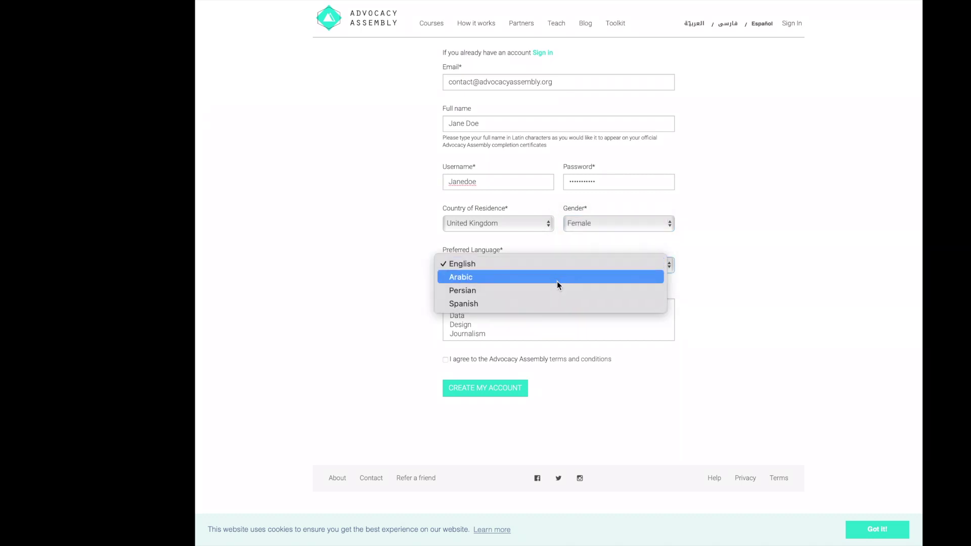
left_click(557, 264)
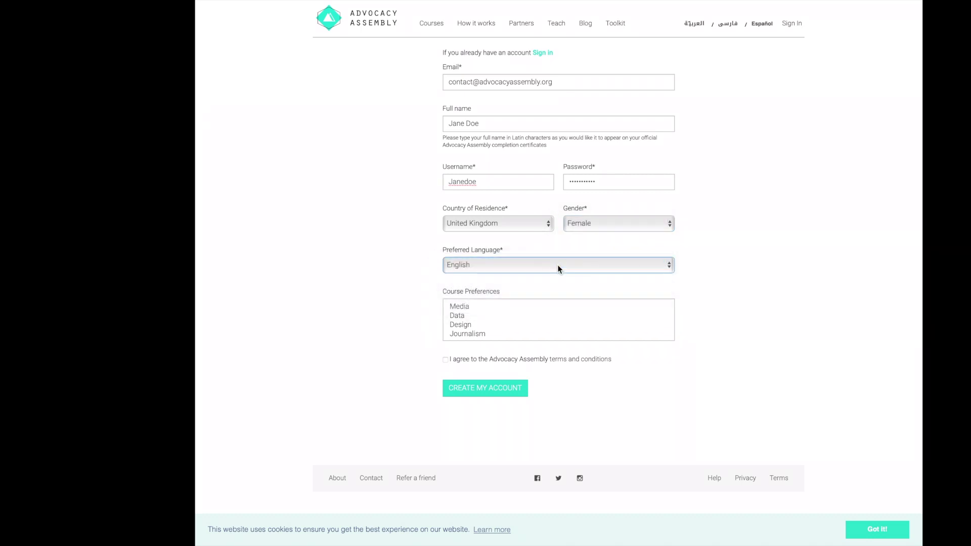
left_click(552, 307)
key("shift+Down")
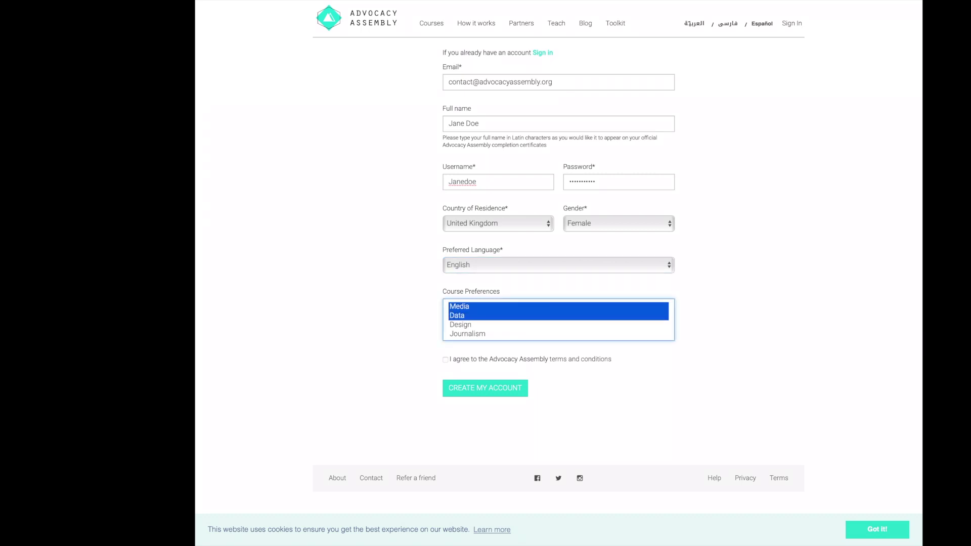
key("shift+Down")
key("shift+Down")
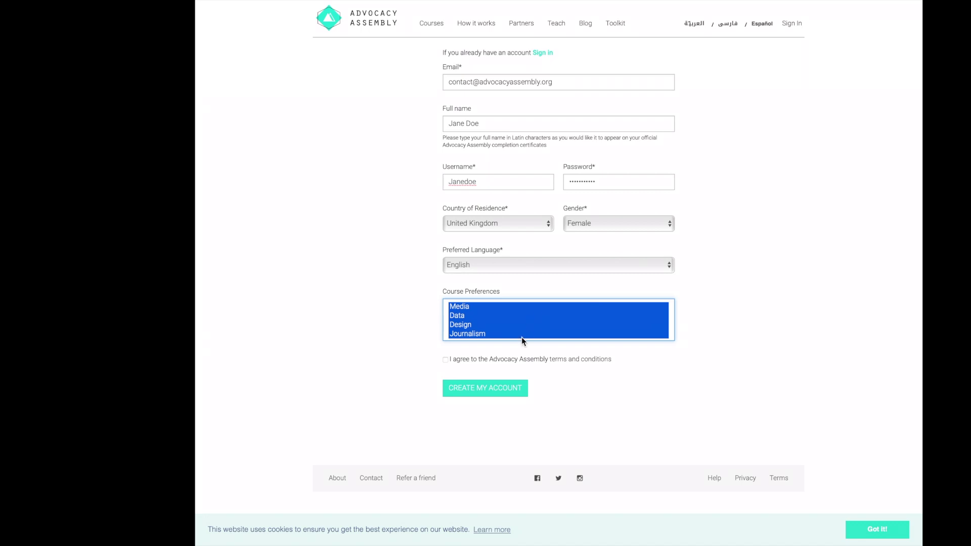
left_click(446, 360)
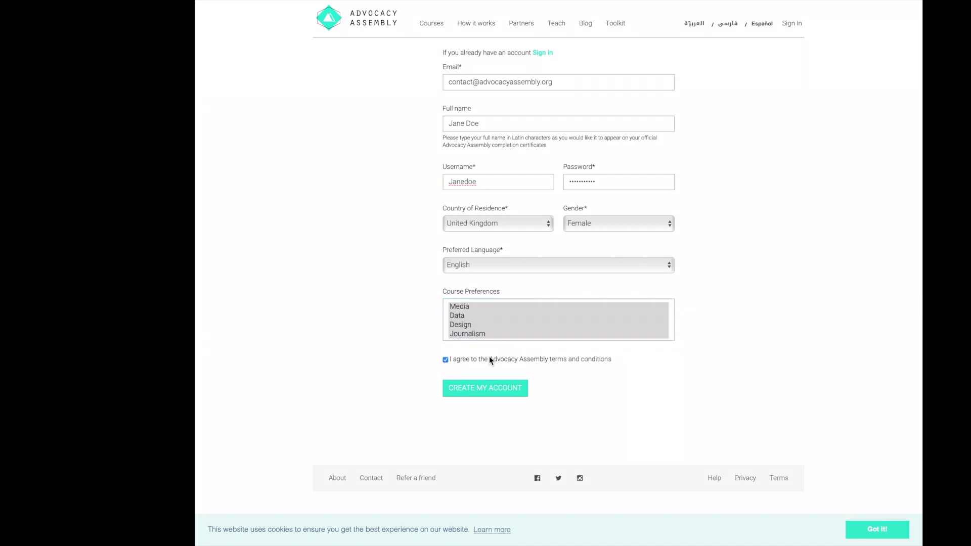
- Create the account, decline saving the password, and confirm the email address
left_click(507, 390)
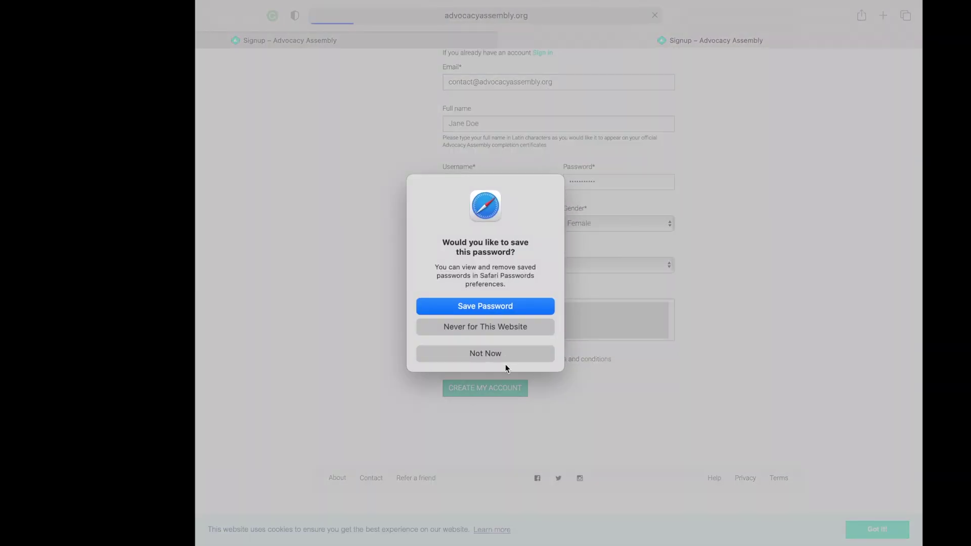
left_click(505, 353)
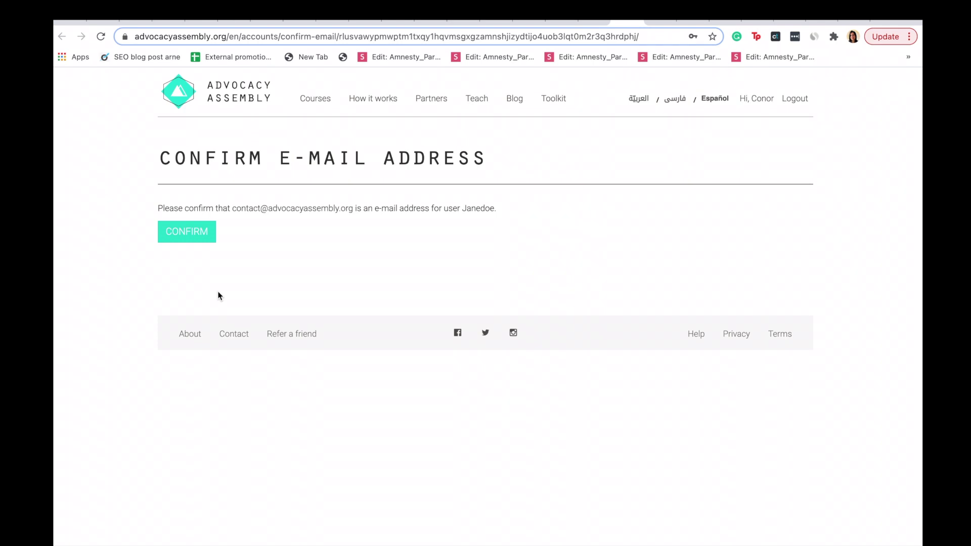
left_click(203, 237)
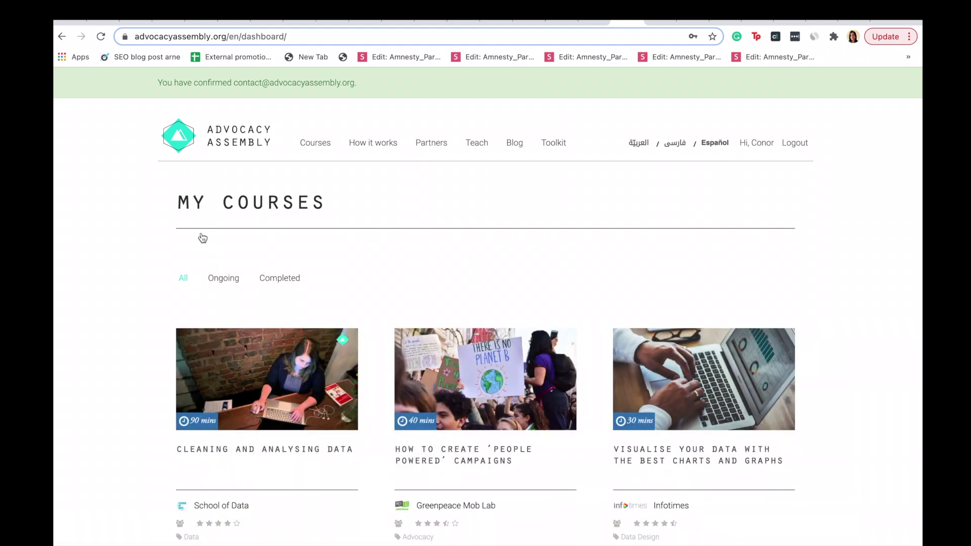
- Filter the course catalogue to Podcasting, sorted by Latest, and open Making Your Own Podcast
left_click(308, 148)
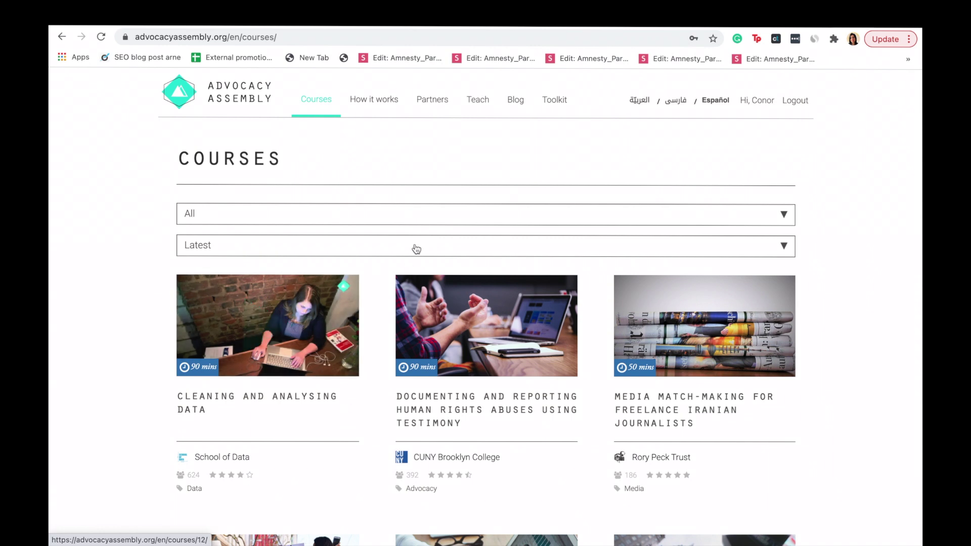
left_click(433, 253)
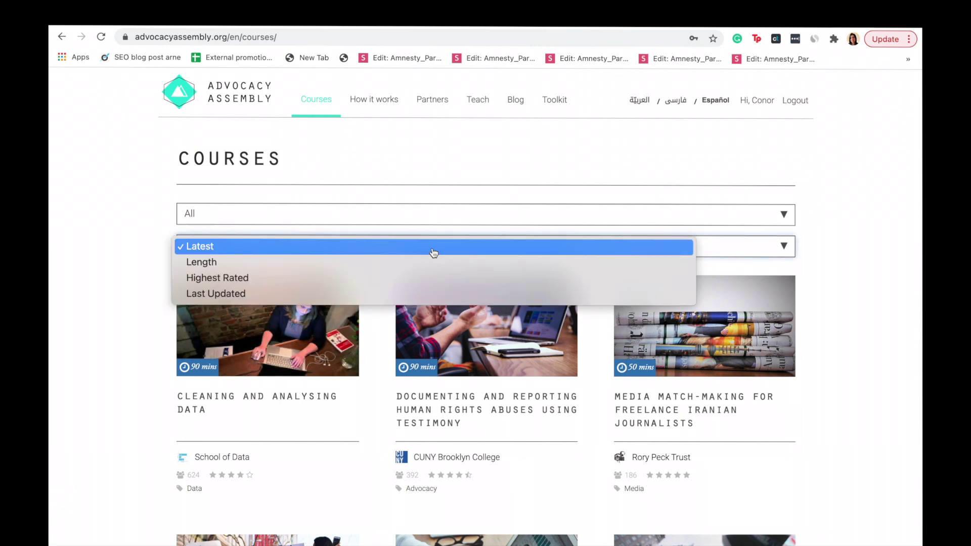
left_click(426, 221)
left_click(427, 220)
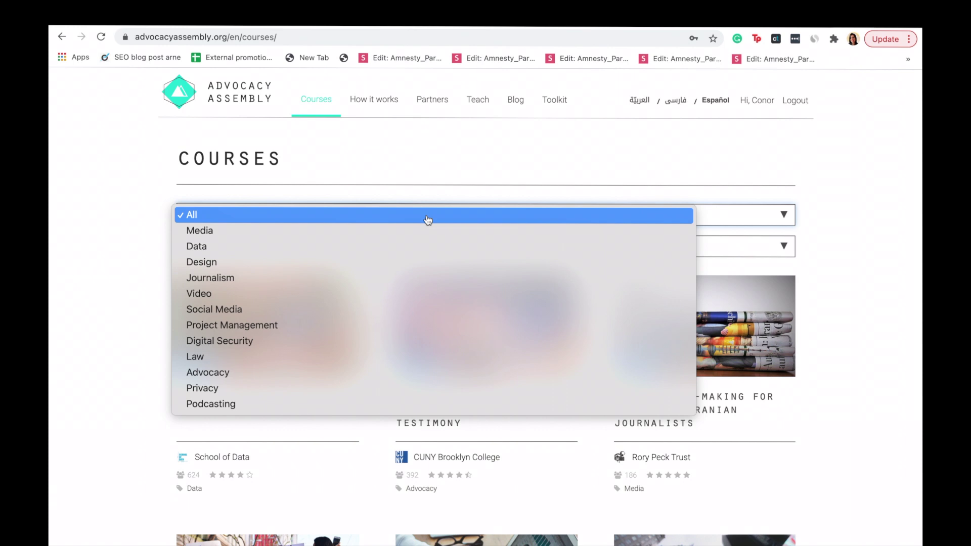
left_click(405, 405)
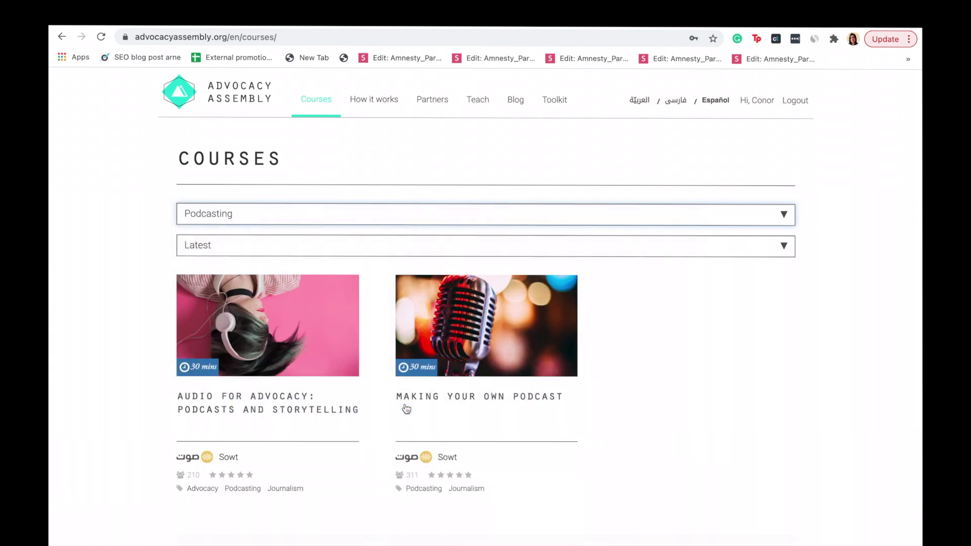
left_click(431, 400)
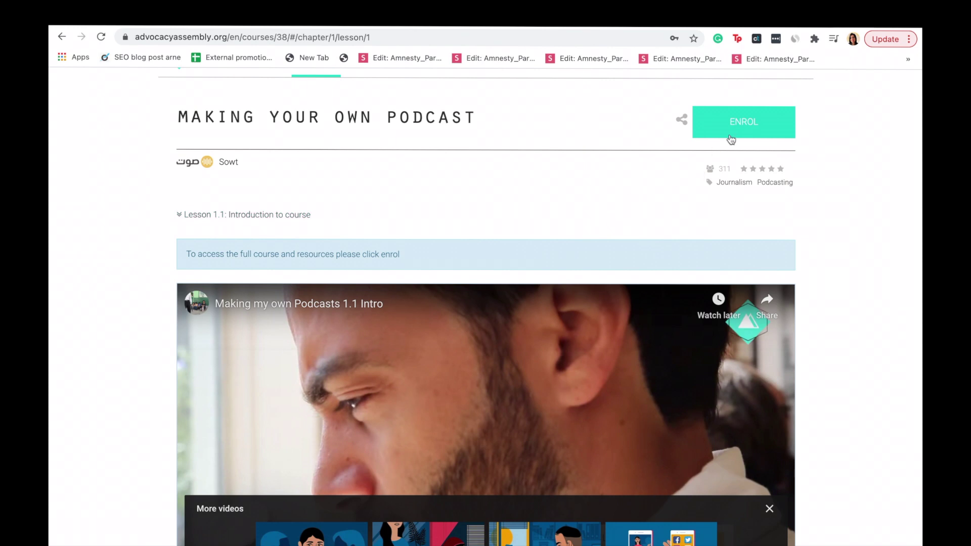
- Enrol in Making Your Own Podcast and pause its intro video
left_click(758, 128)
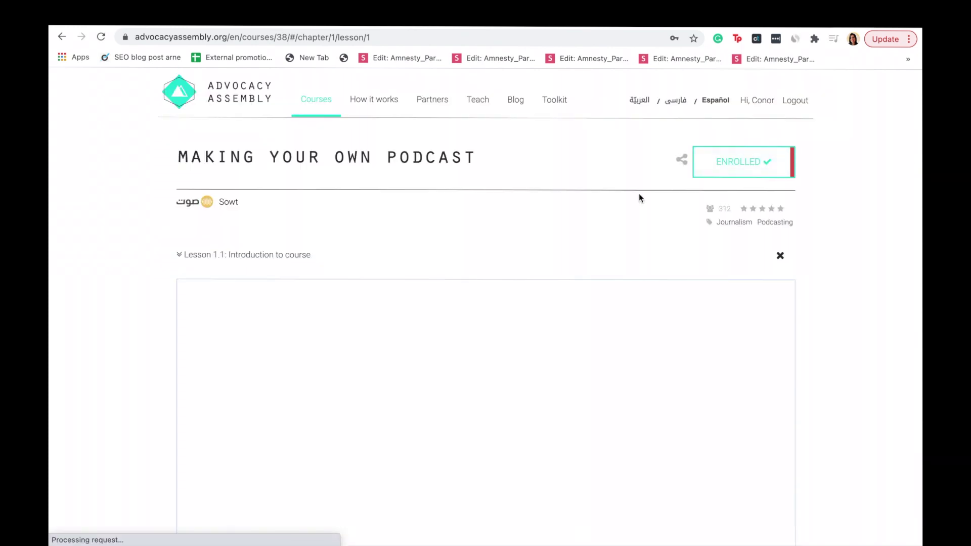
scroll(585, 262, "down", 3)
scroll(585, 262, "down", 2)
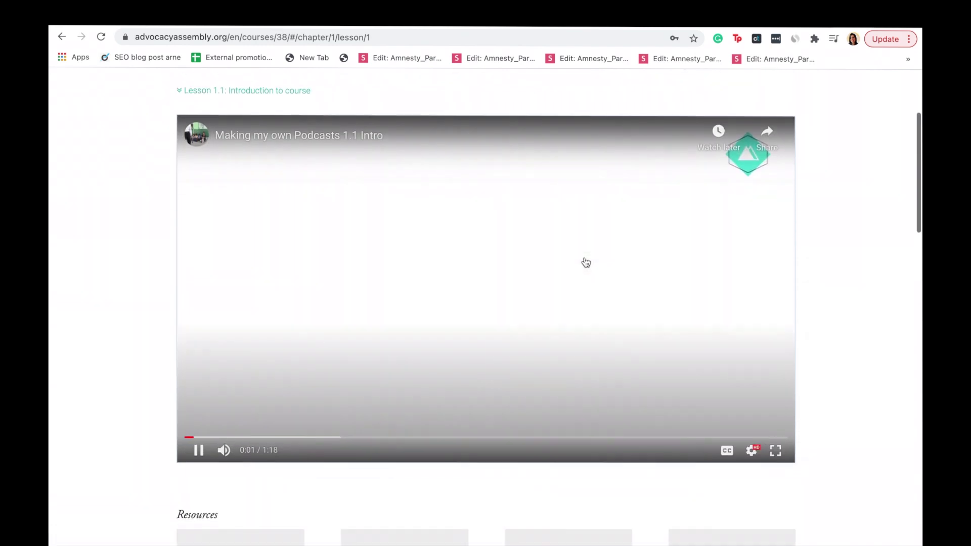
left_click(197, 455)
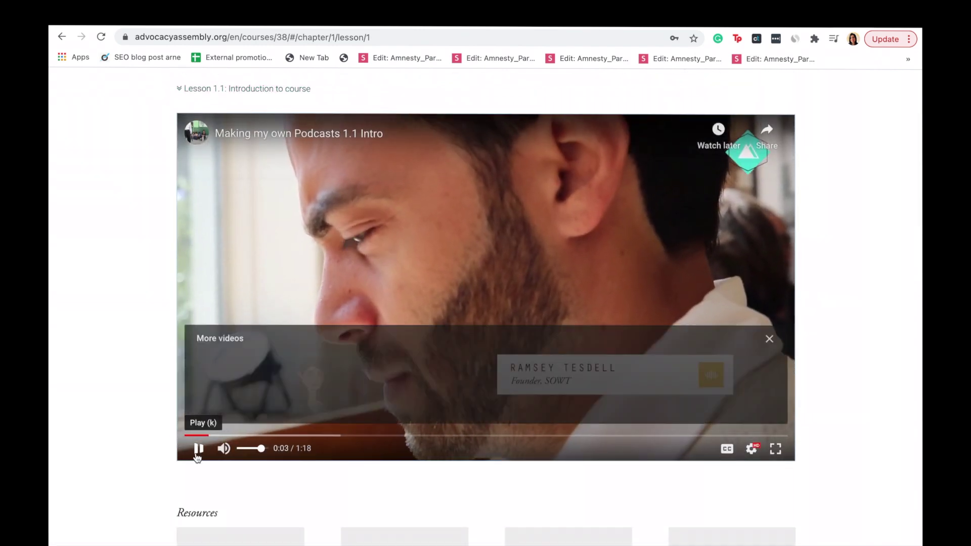
scroll(404, 364, "down", 2)
scroll(404, 364, "down", 2)
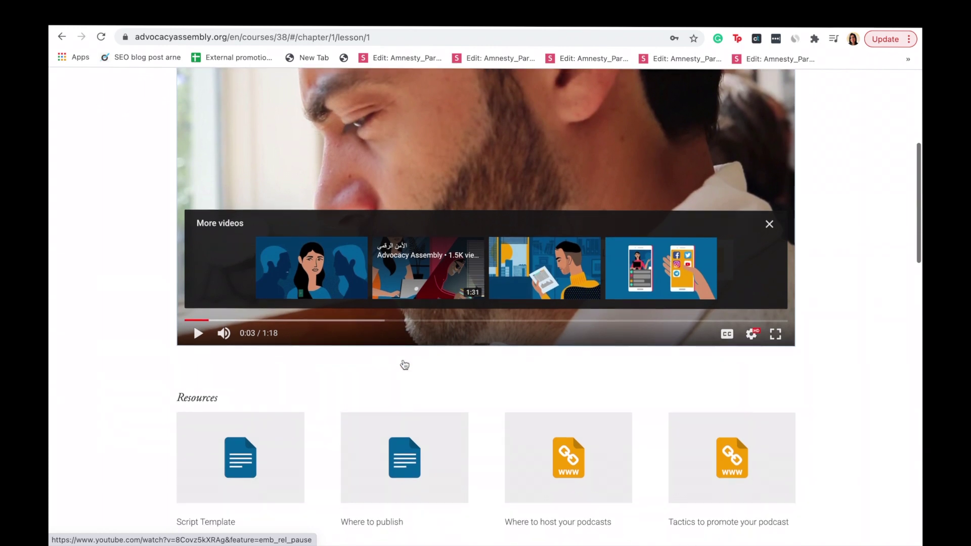
scroll(404, 364, "up", 5)
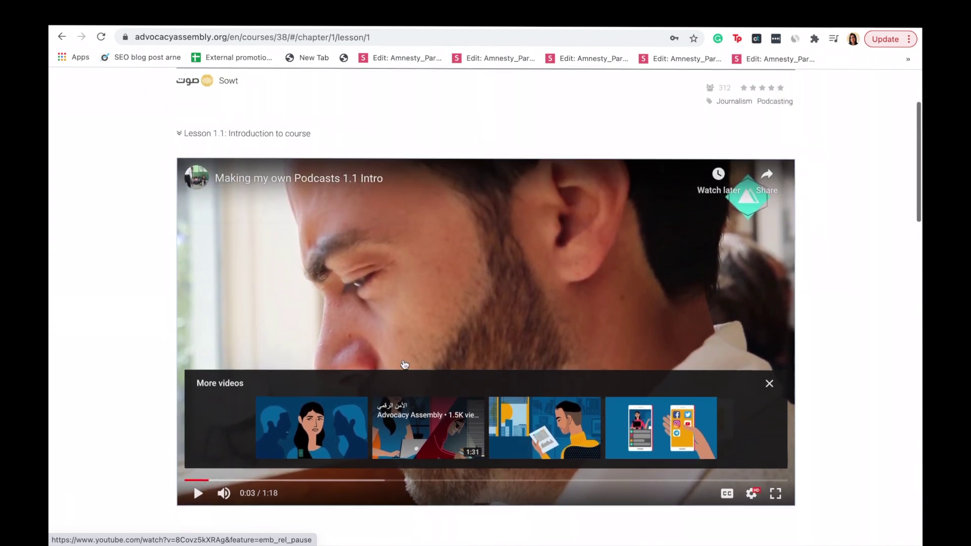
scroll(516, 183, "up", 2)
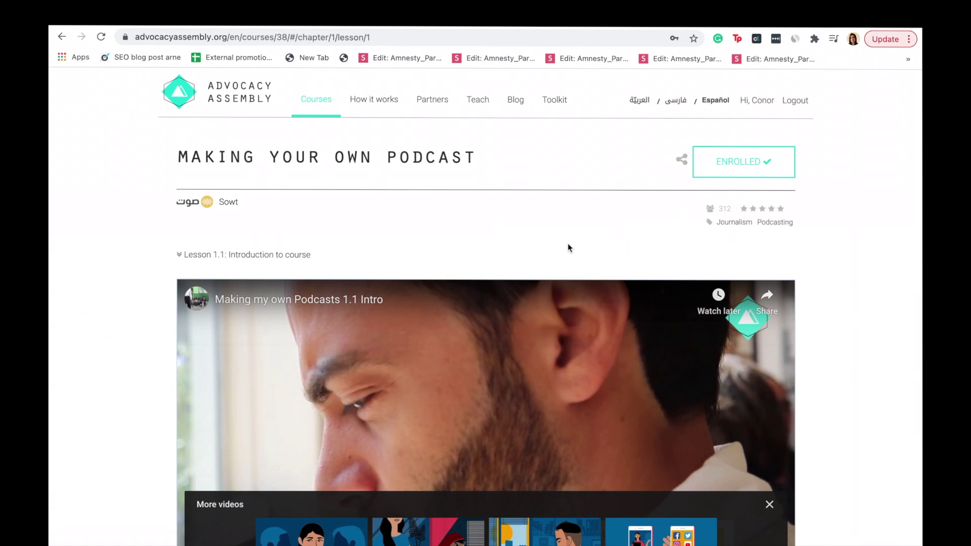
- Expand the Lesson 1.1 chapter and lesson outline and browse it
left_click(200, 256)
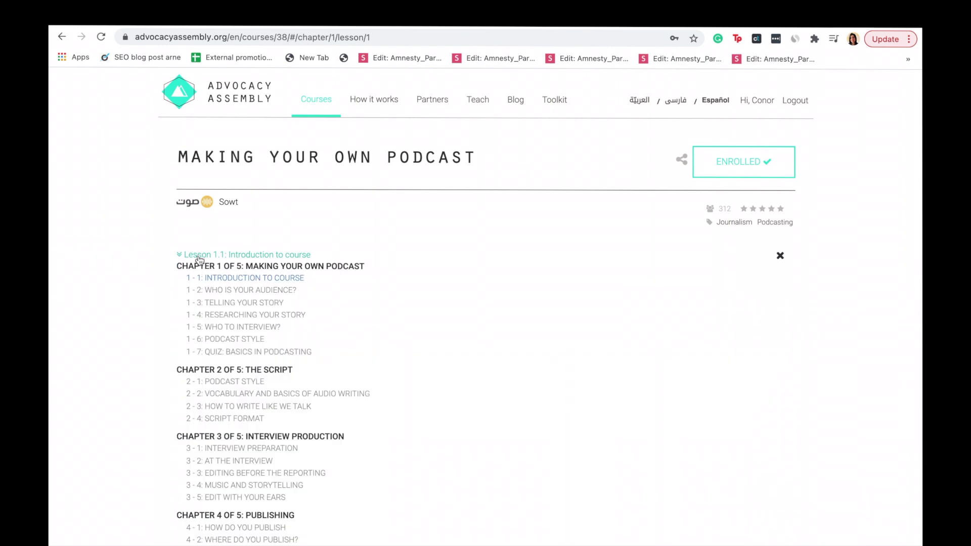
scroll(186, 359, "down", 6)
scroll(186, 359, "down", 2)
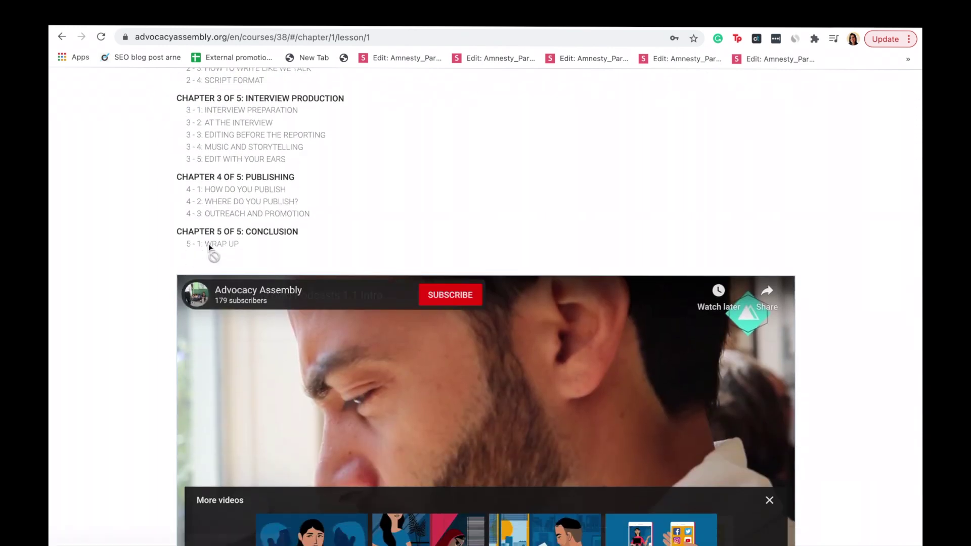
scroll(215, 246, "up", 7)
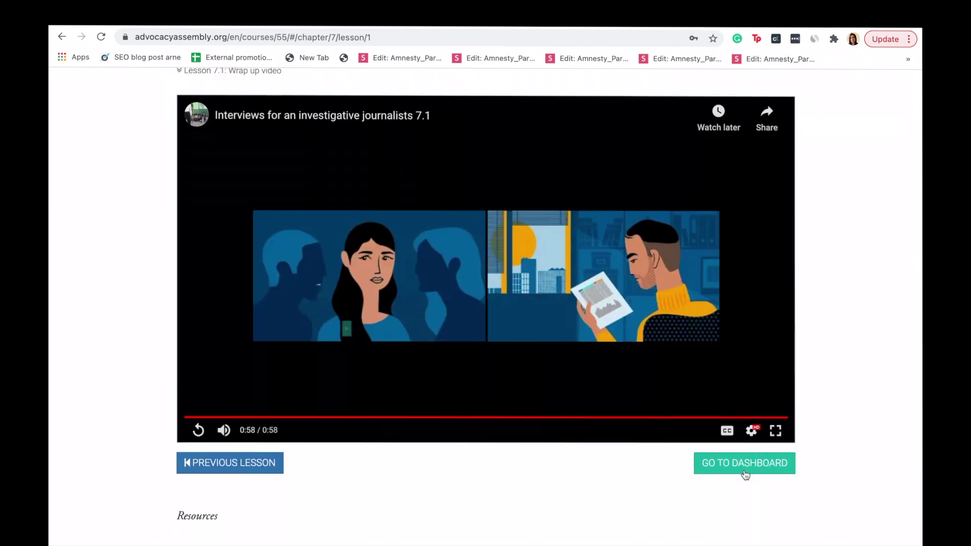
- Go to the My Courses dashboard and filter it to Completed courses
left_click(743, 468)
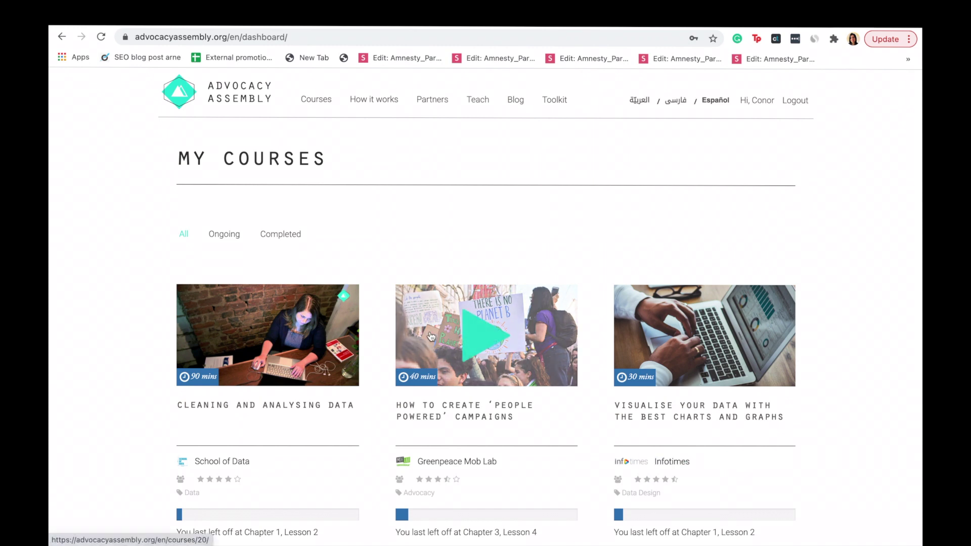
left_click(238, 244)
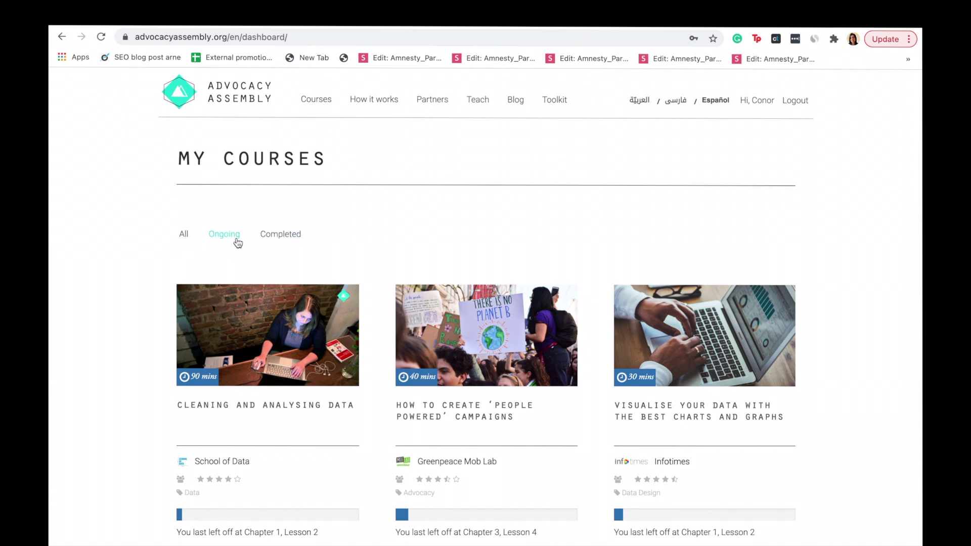
left_click(291, 243)
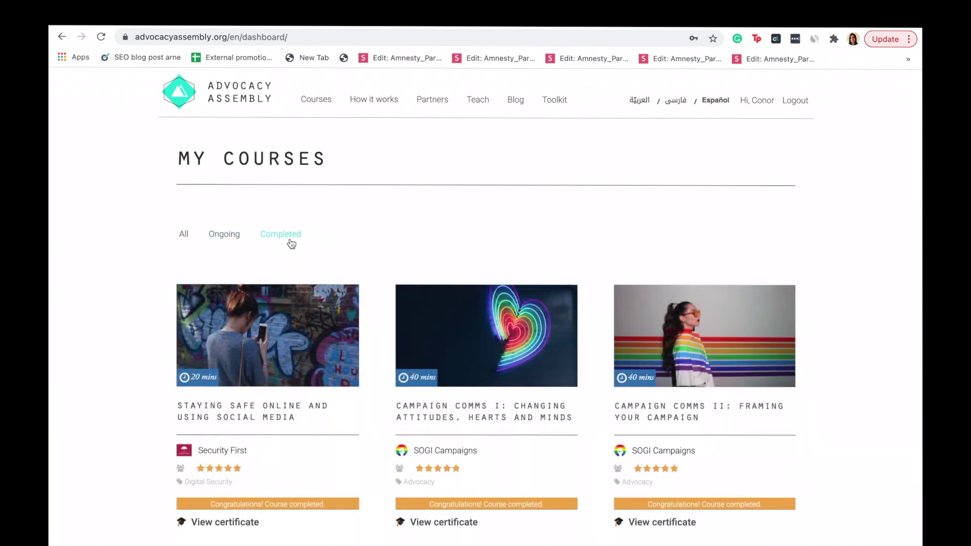
scroll(311, 245, "down", 3)
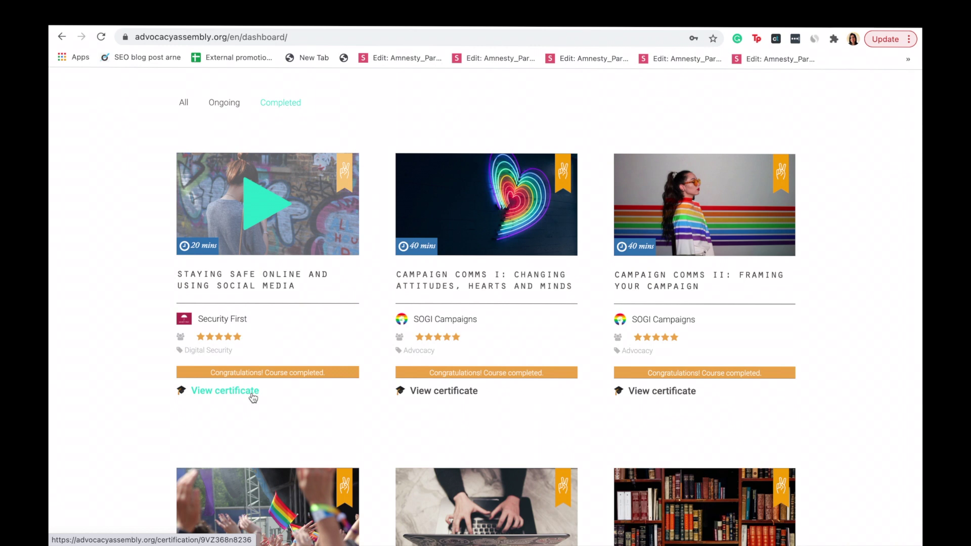
- Download the Staying Safe Online certificate as a PDF and open the downloaded file
left_click(253, 398)
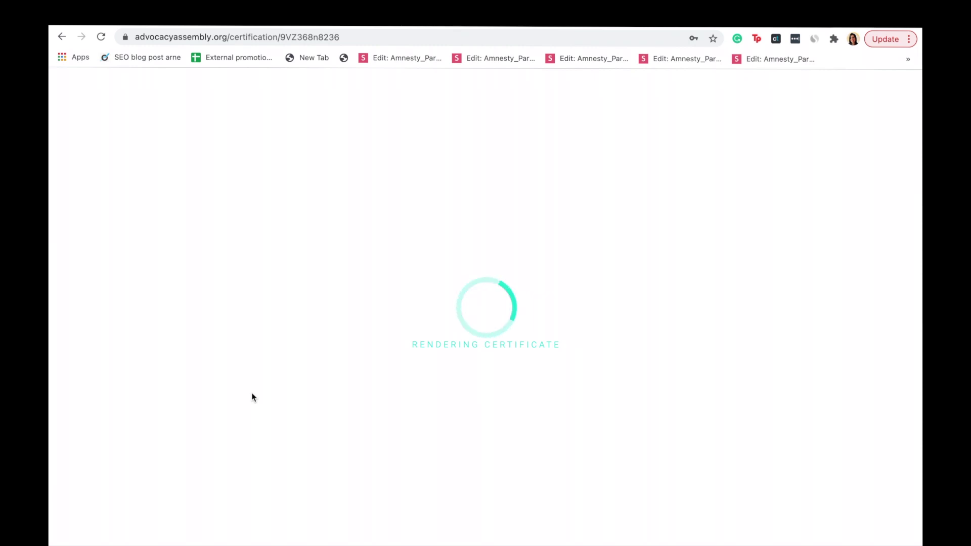
scroll(252, 394, "down", 3)
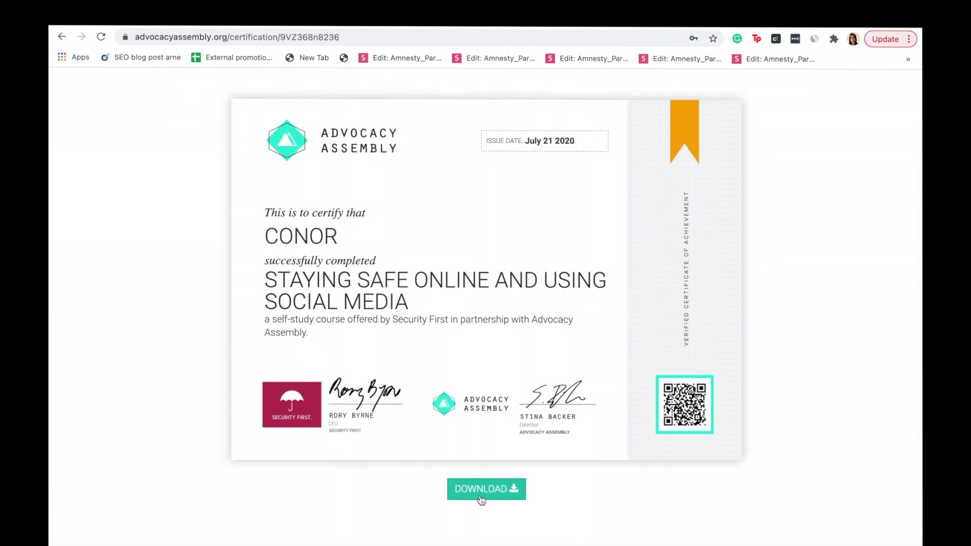
left_click(480, 499)
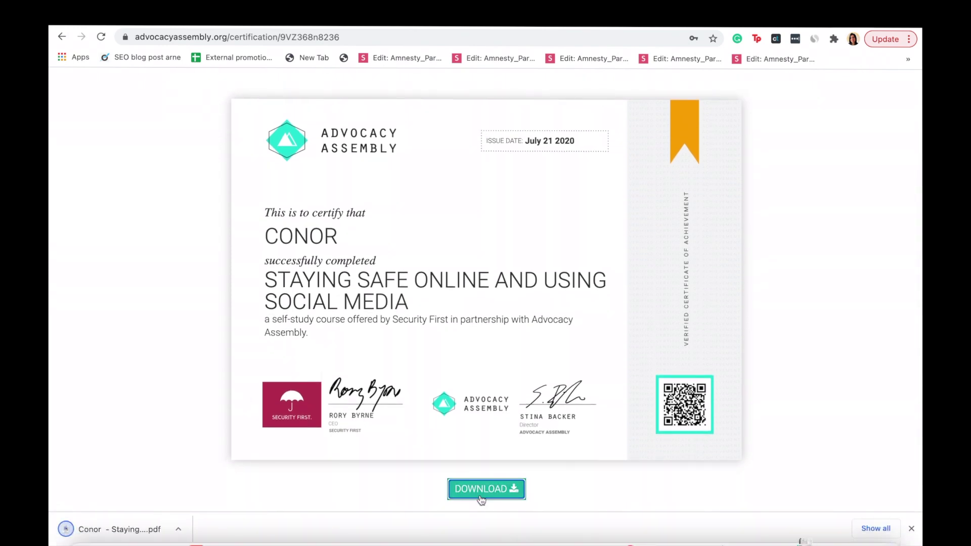
left_click(178, 529)
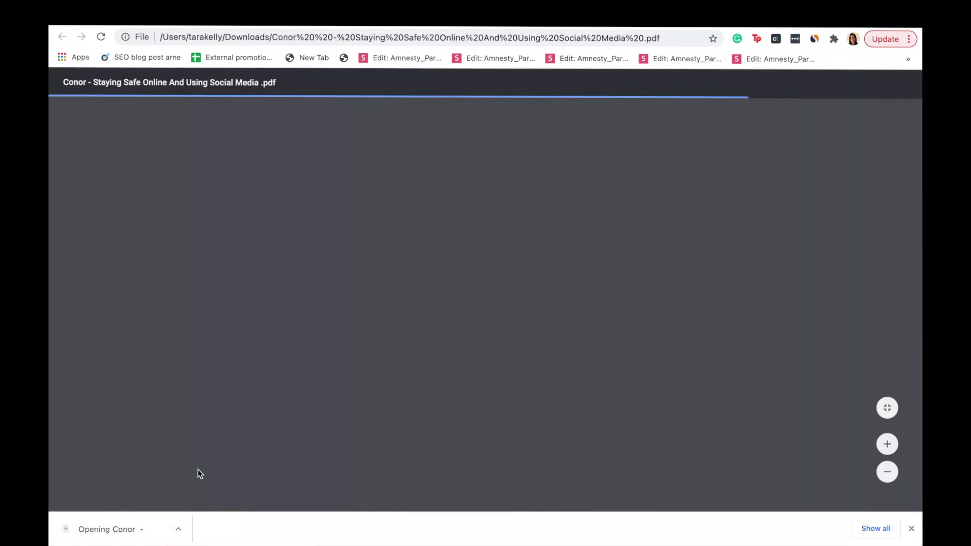
scroll(198, 469, "down", 2)
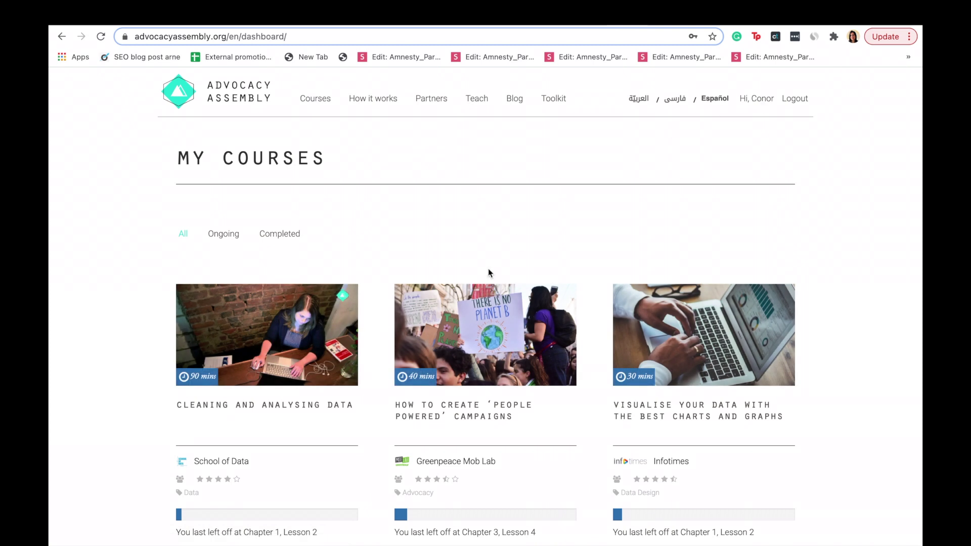
- Switch between the All, Ongoing and Completed filters, ending on Completed courses
left_click(292, 240)
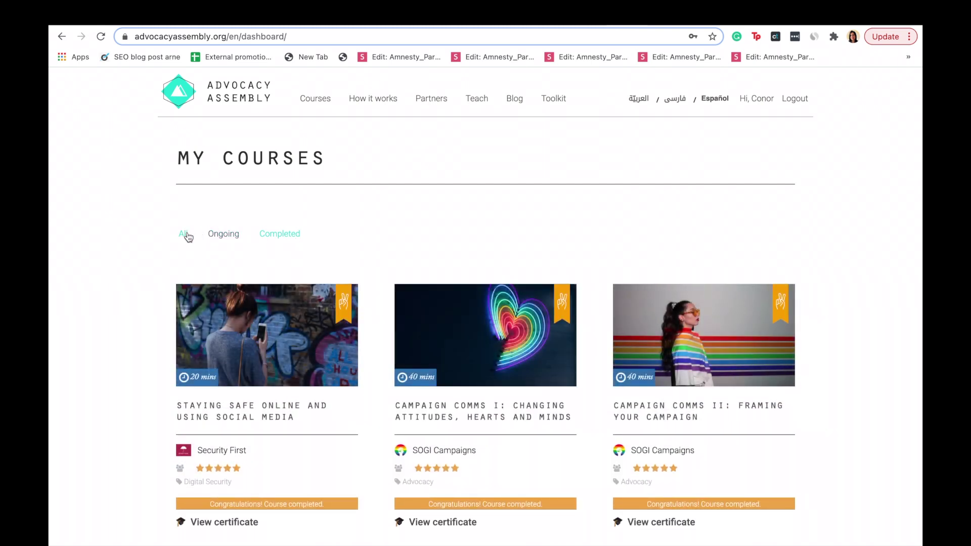
left_click(184, 235)
left_click(226, 238)
left_click(278, 235)
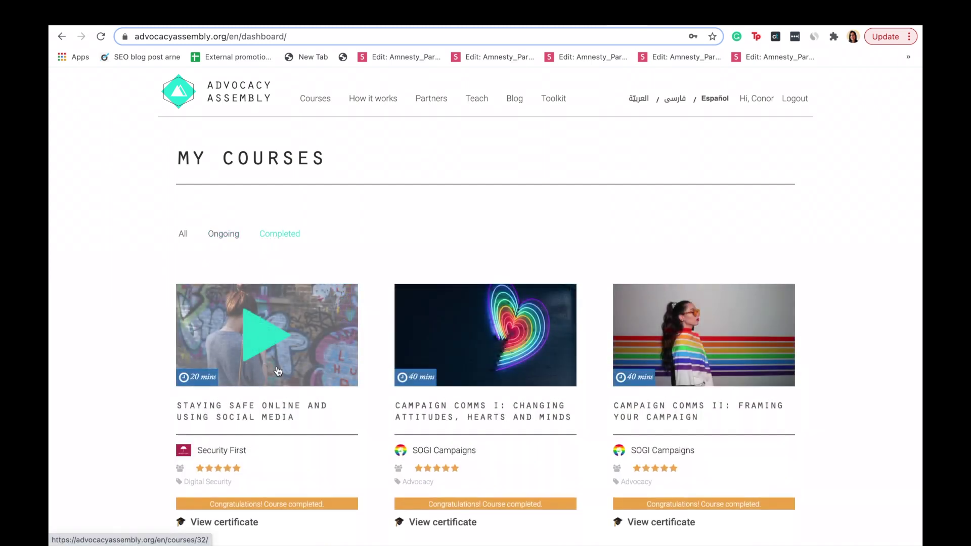